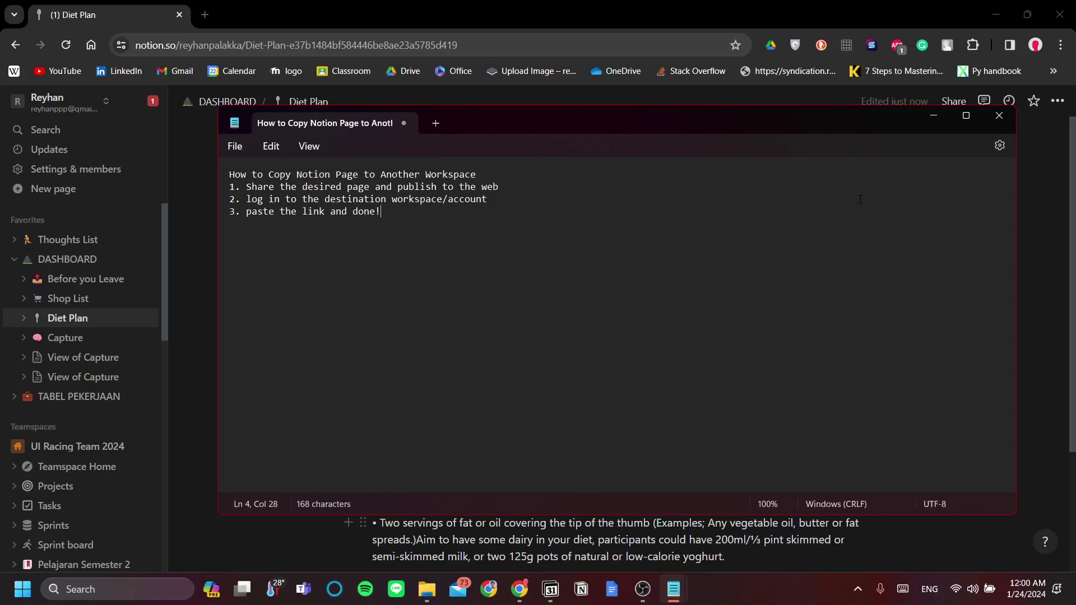
Bring the Notion Diet Plan page forward in Chrome and leave the address bar.
{"action": "left_click", "coordinate": [462, 45]}
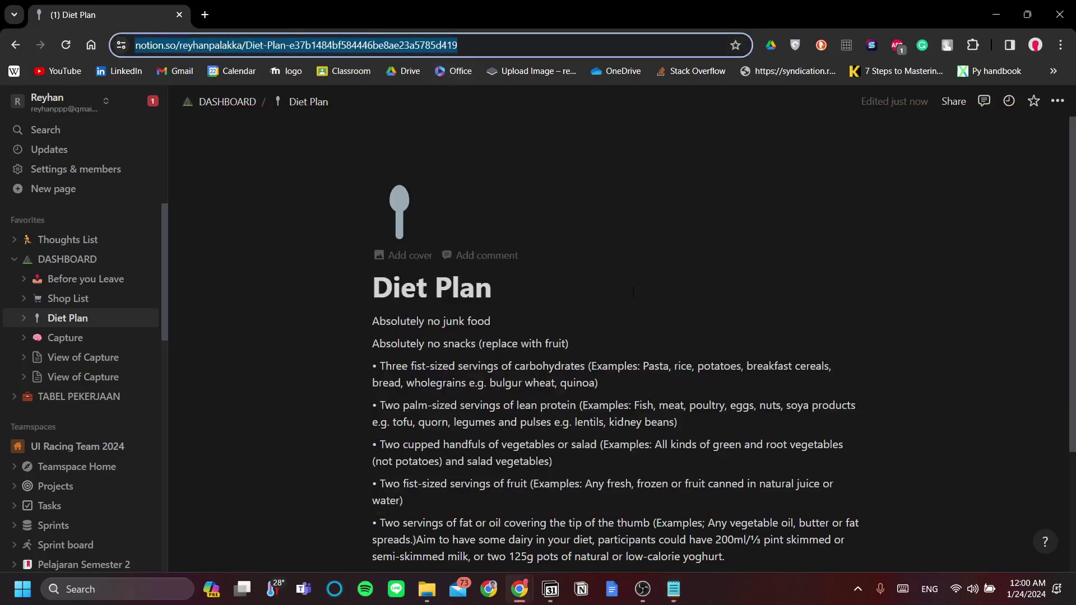
{"action": "left_click", "coordinate": [629, 255]}
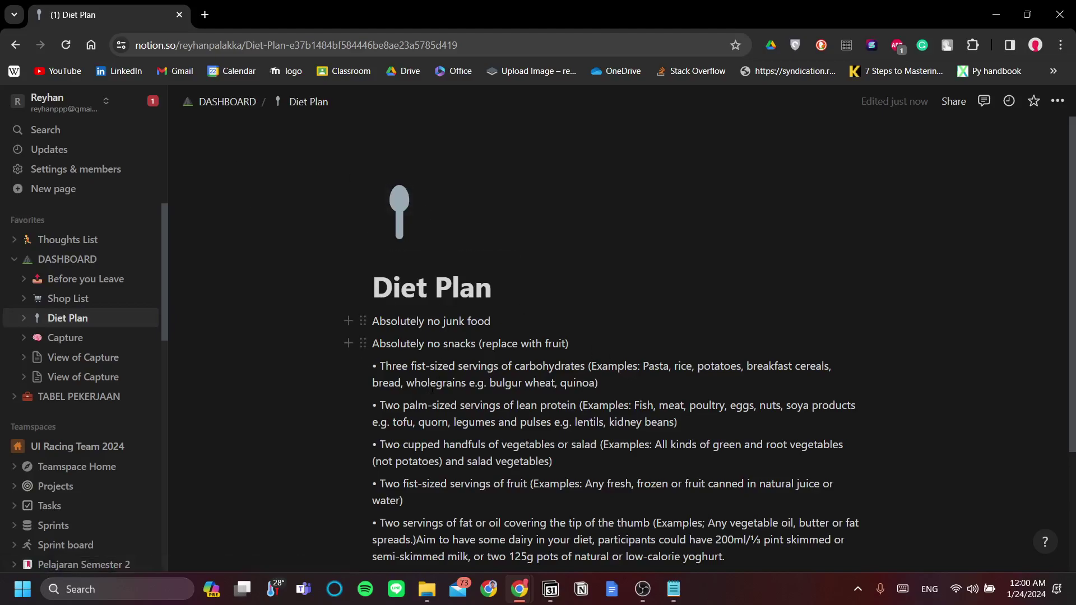
Publish the Diet Plan page to the web and copy its public link.
{"action": "left_click", "coordinate": [958, 104]}
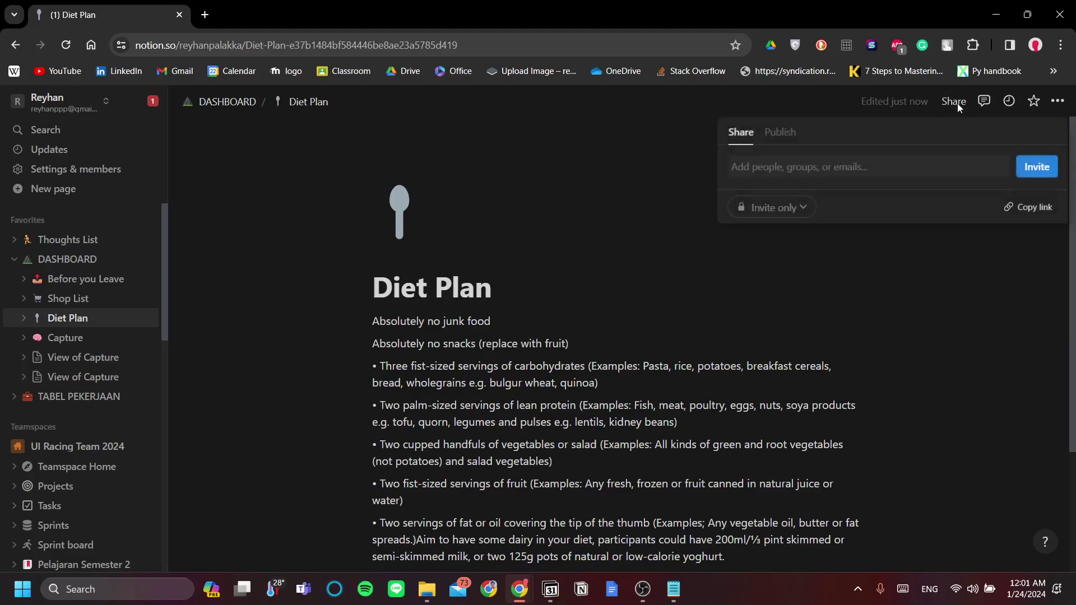
{"action": "left_click", "coordinate": [779, 131]}
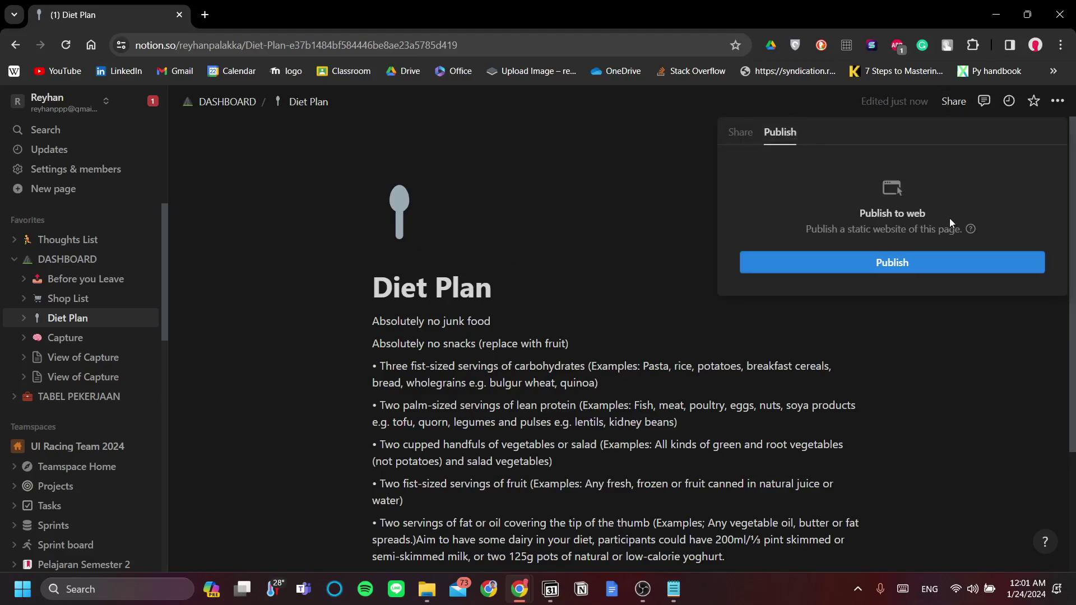
{"action": "left_click", "coordinate": [934, 261]}
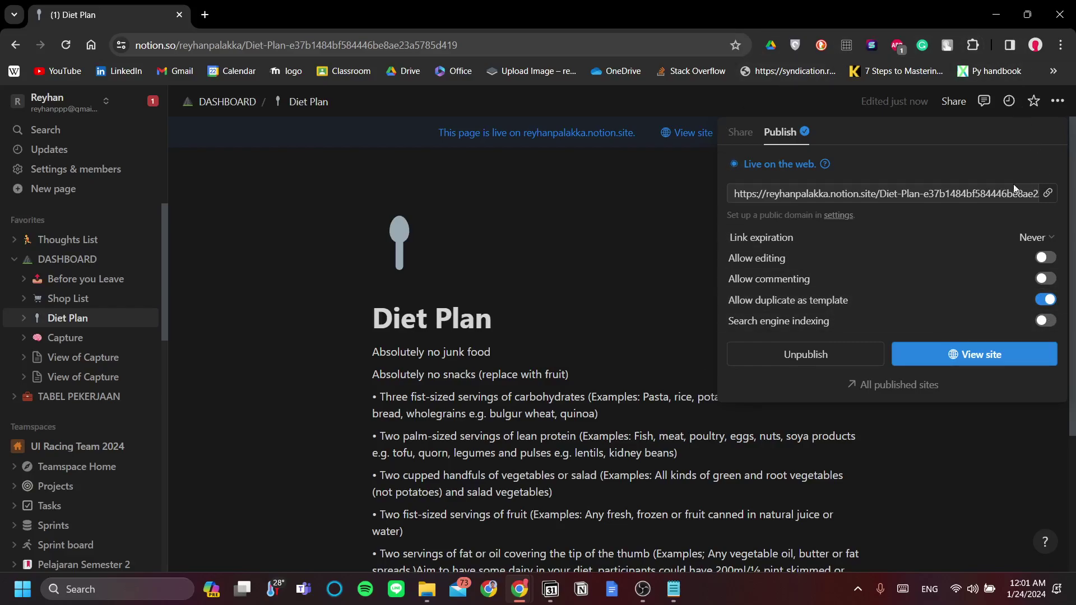
{"action": "left_click", "coordinate": [1049, 194]}
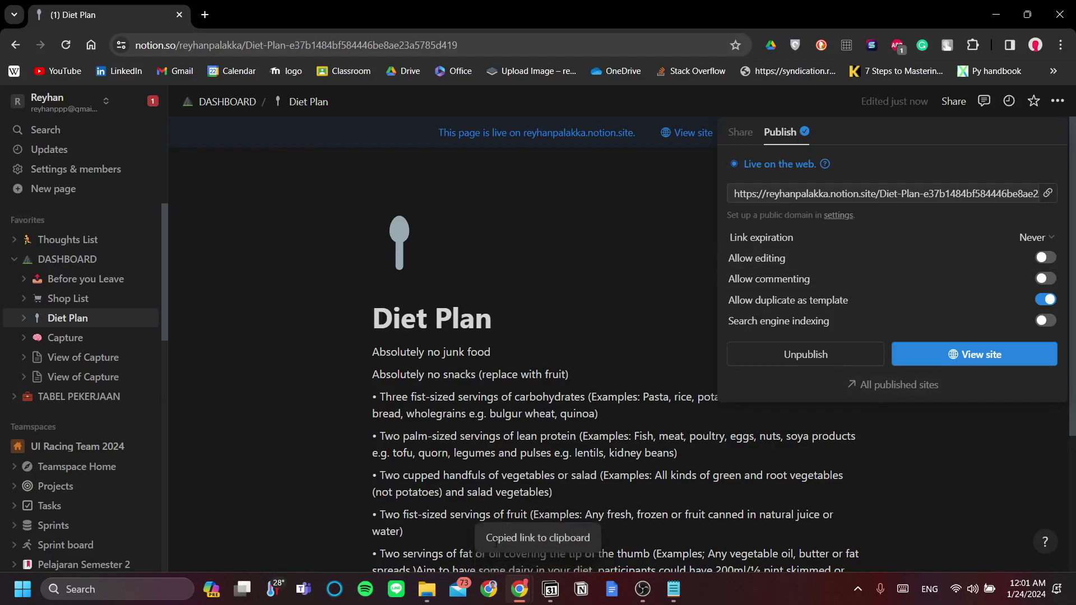
{"action": "left_click", "coordinate": [666, 333]}
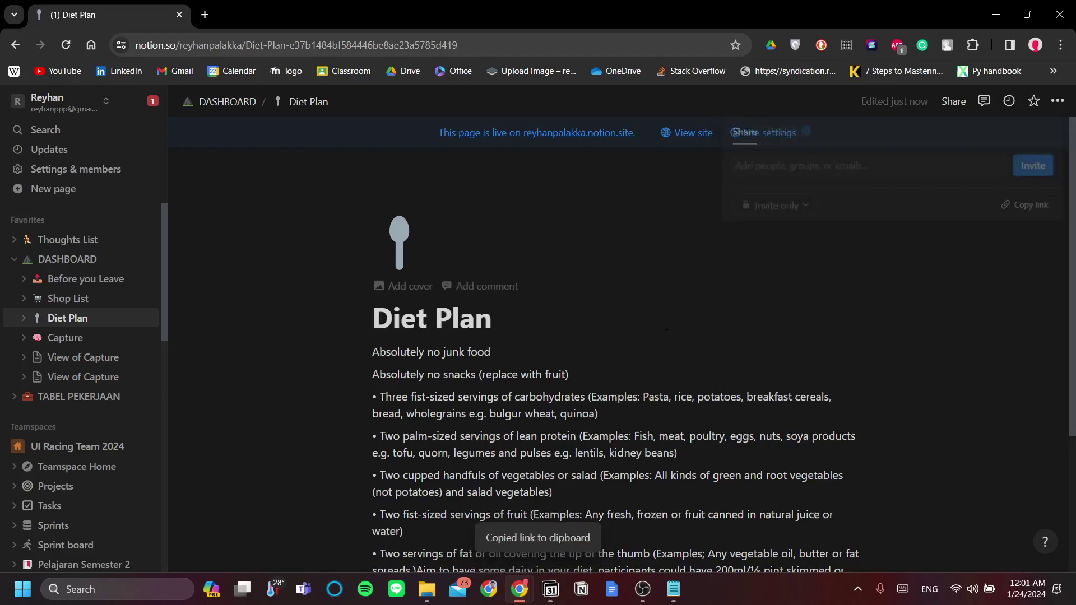
Switch to Reyhan Palakka's Notion workspace from the workspace list.
{"action": "left_click", "coordinate": [96, 102]}
{"action": "scroll", "coordinate": [121, 201], "scroll_direction": "down", "scroll_amount": 2}
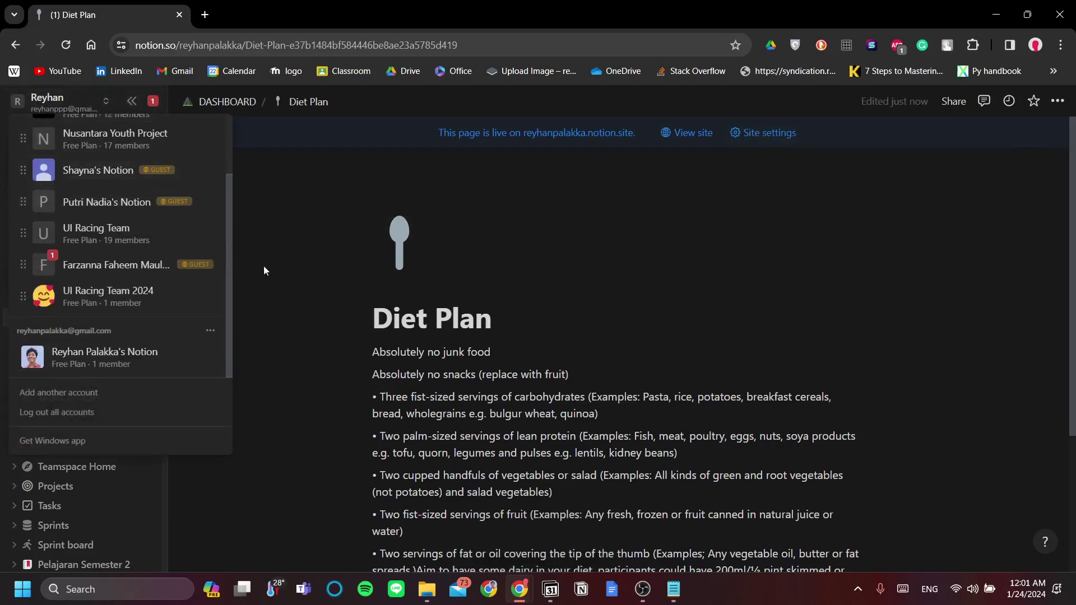
{"action": "left_click", "coordinate": [174, 359]}
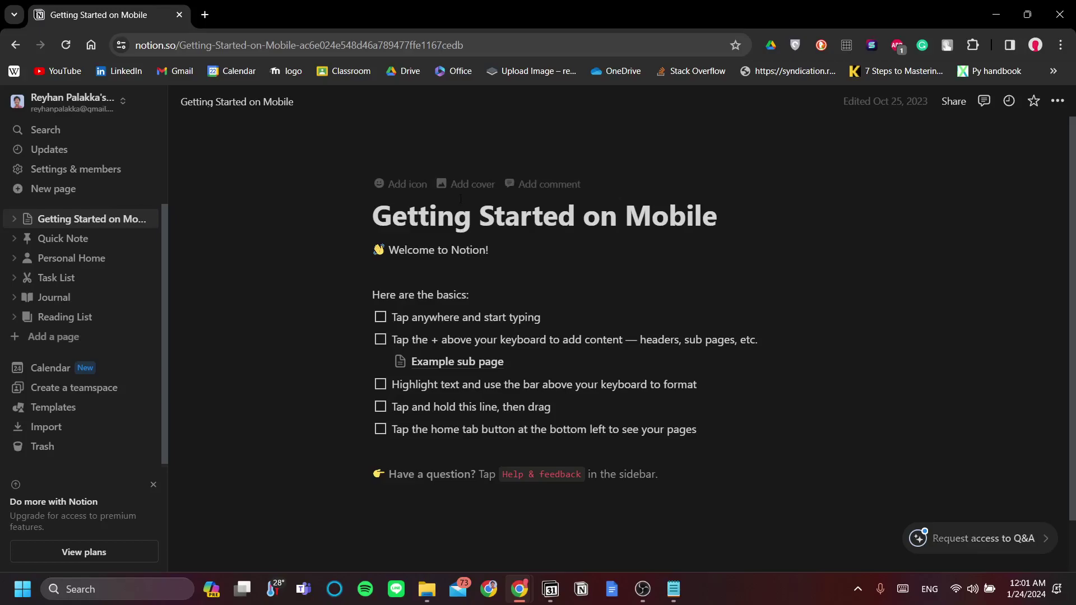
Paste the copied public Diet Plan link into the address bar and load it.
{"action": "left_click", "coordinate": [522, 44]}
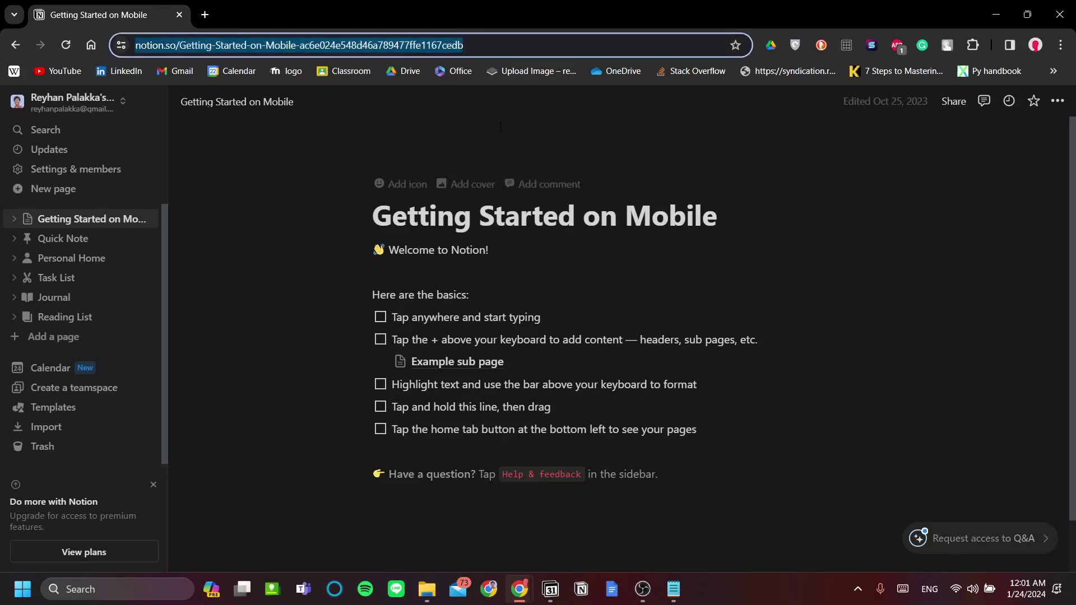
{"action": "key", "text": "ctrl+v"}
{"action": "key", "text": "Return"}
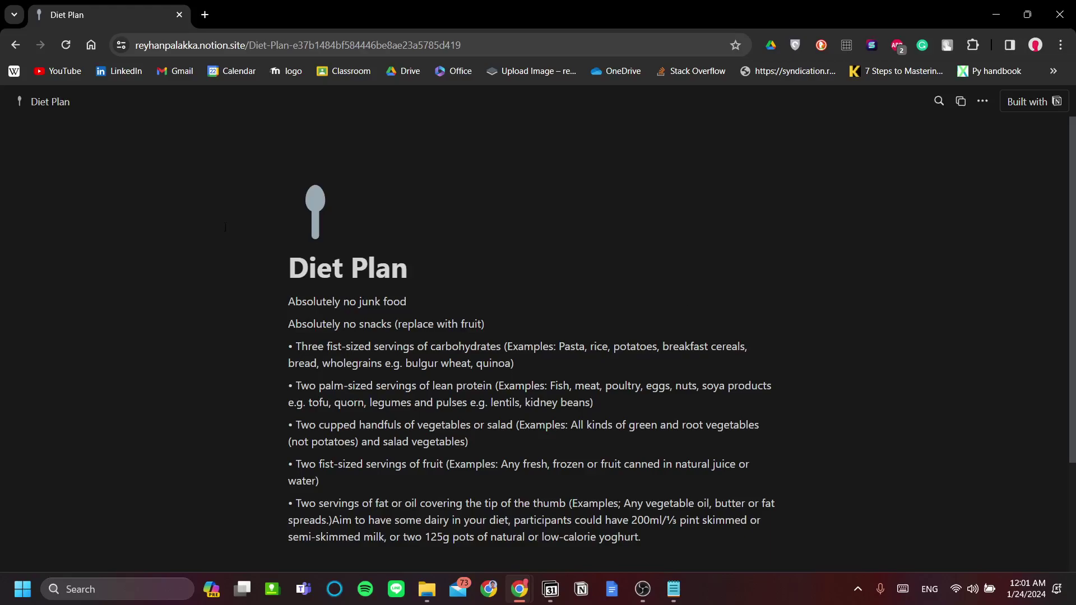
{"action": "left_click", "coordinate": [959, 103]}
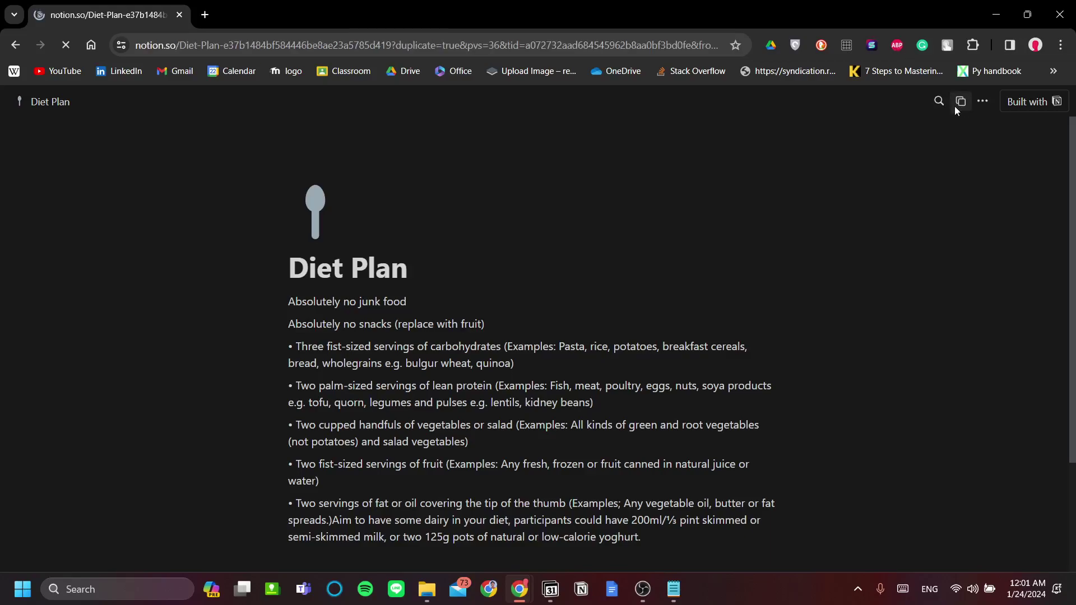